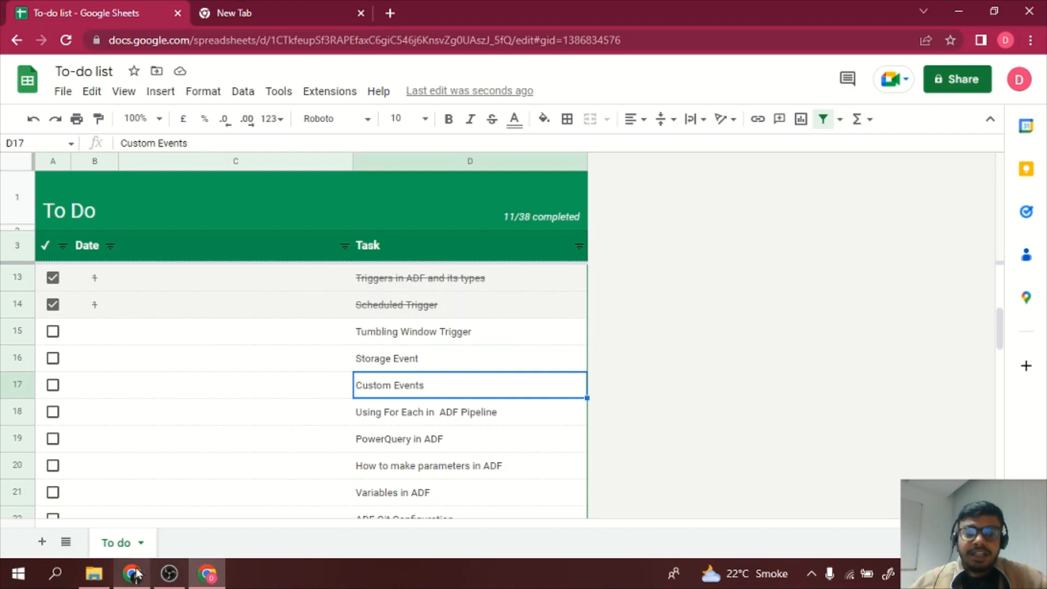
- Switch to the Azure Data Factory browser window and start creating a new trigger for the CopyExcelData pipeline
click(136, 574)
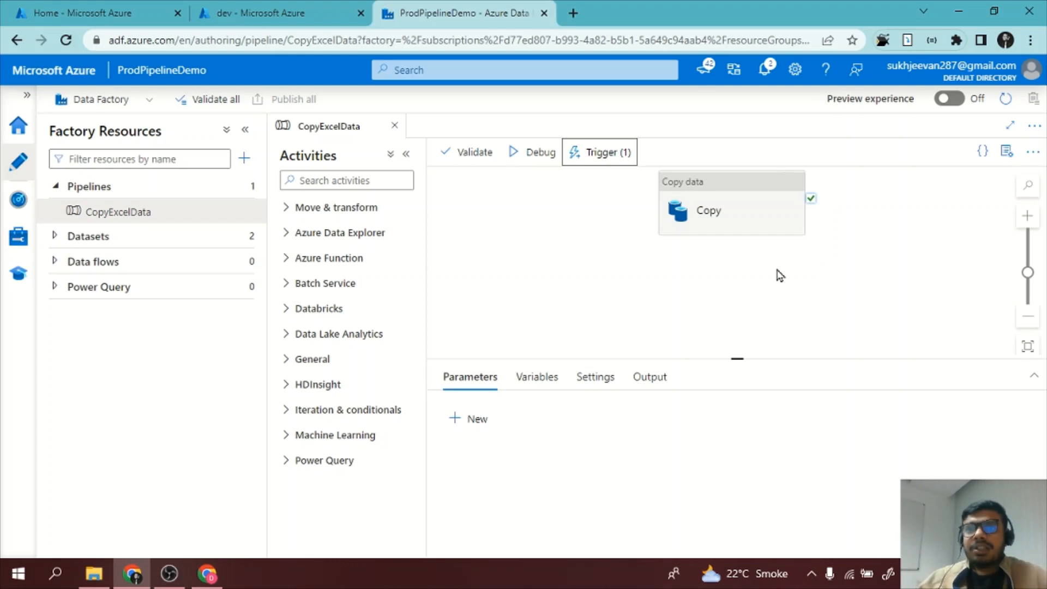
drag(770, 270, 711, 304)
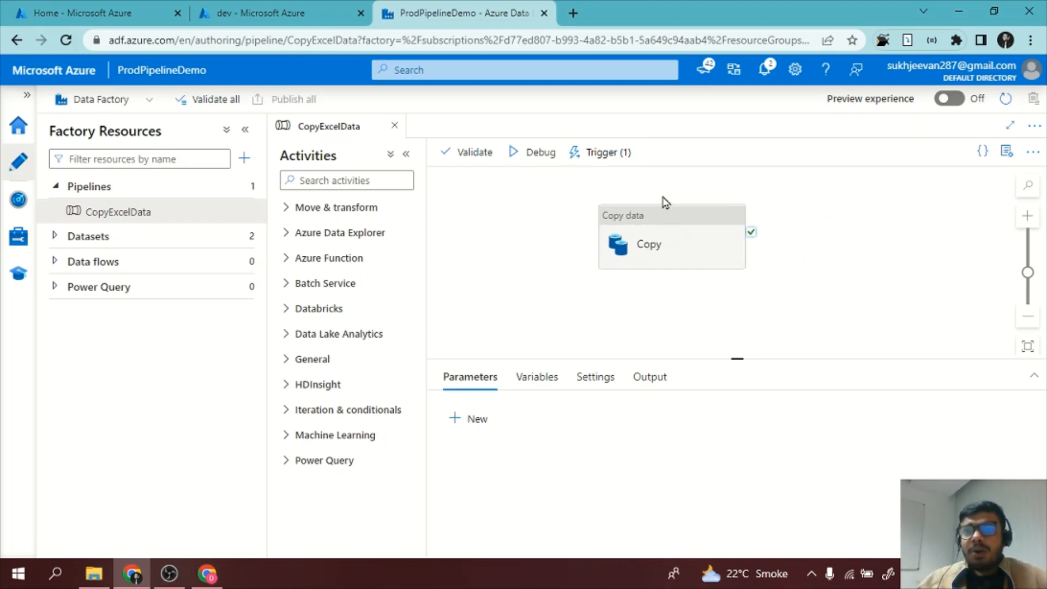
click(604, 153)
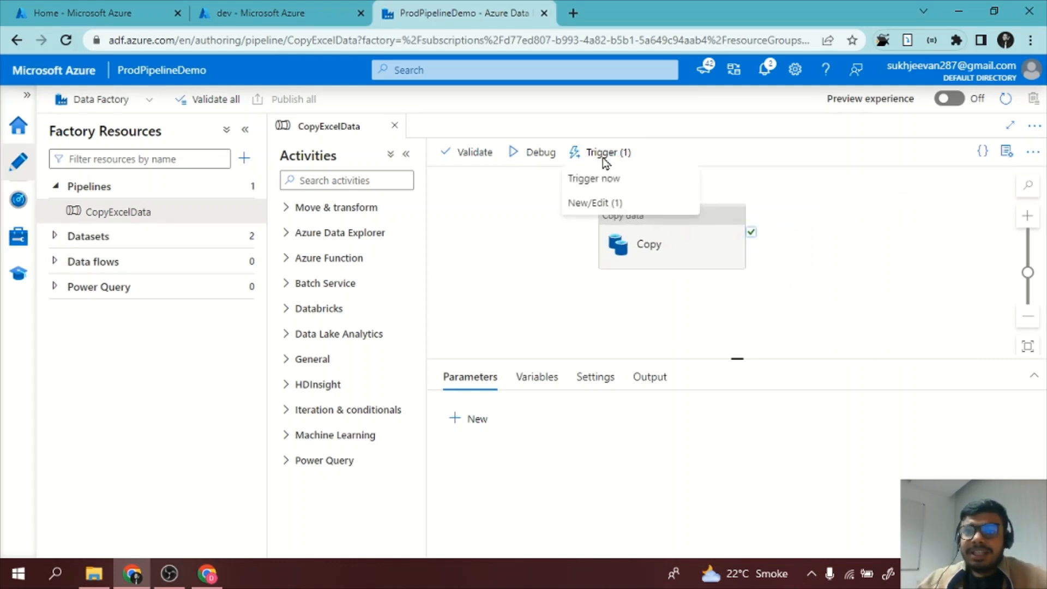
click(603, 205)
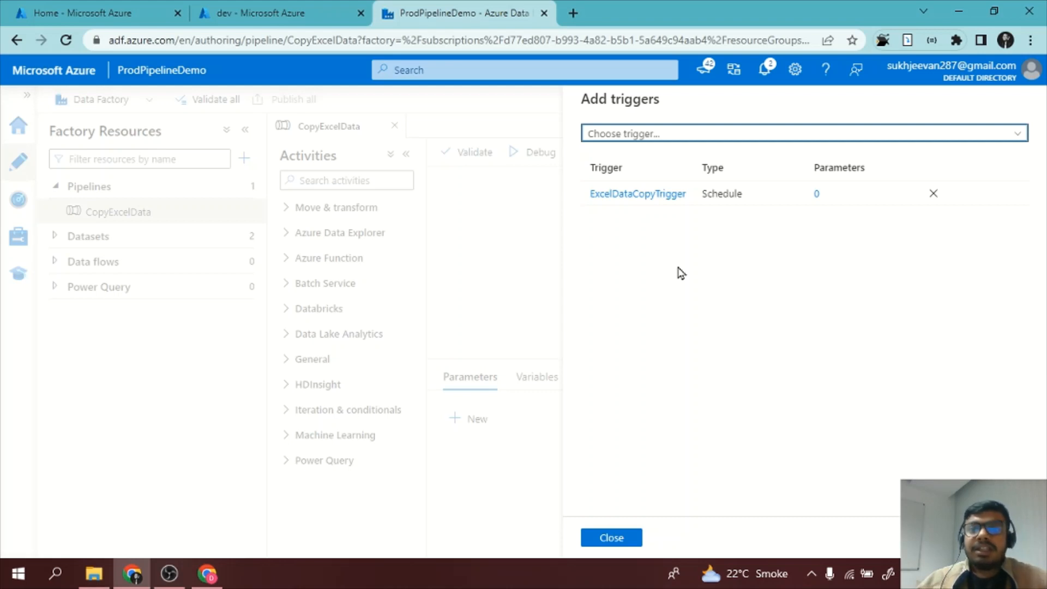
click(702, 135)
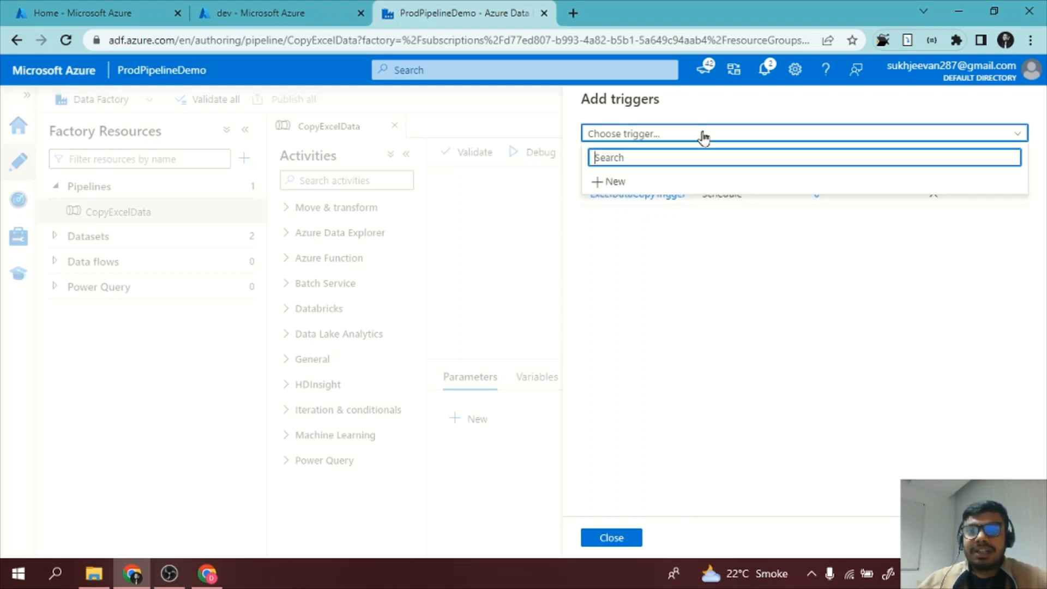
click(679, 183)
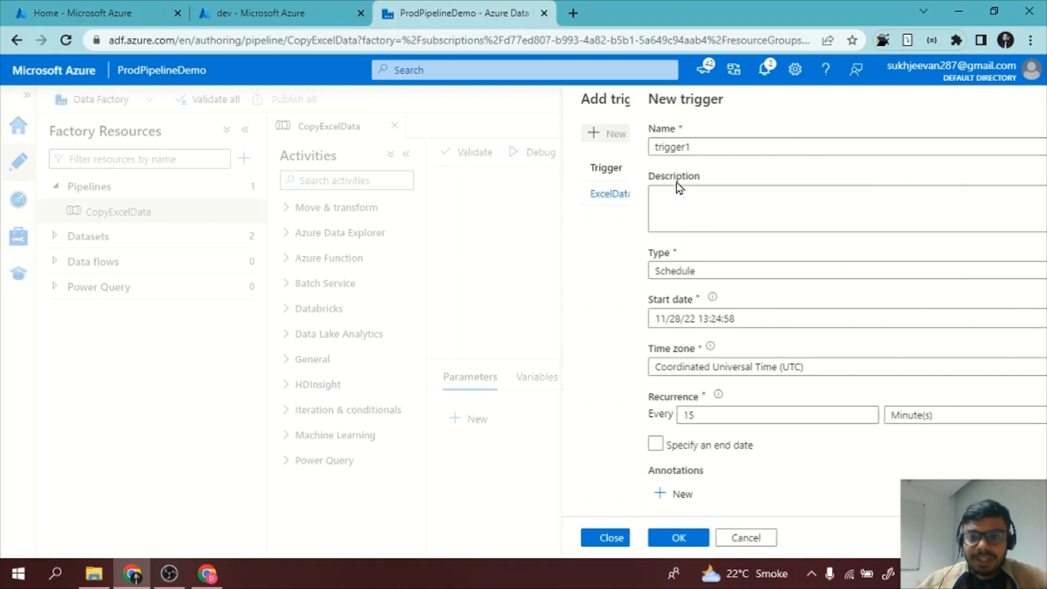
- Try the Tumbling window type for the new trigger and return the type to Schedule
click(689, 272)
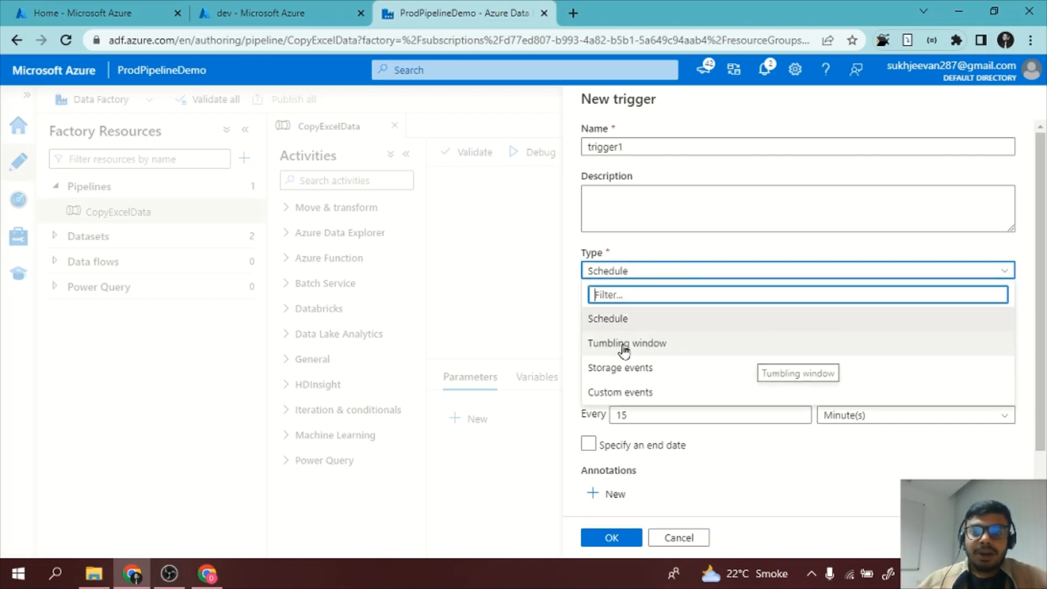
click(662, 349)
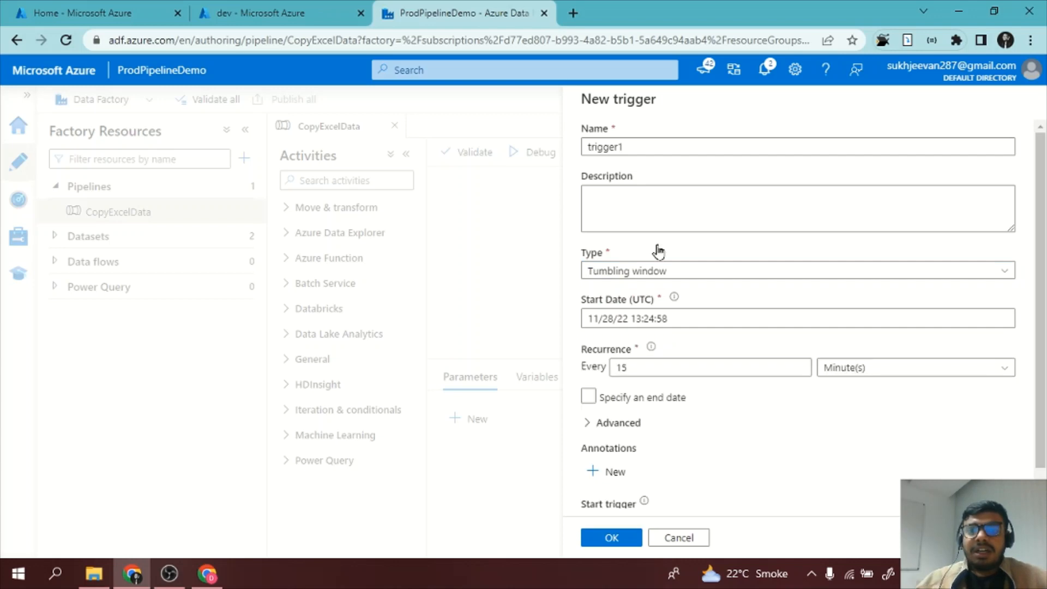
click(661, 272)
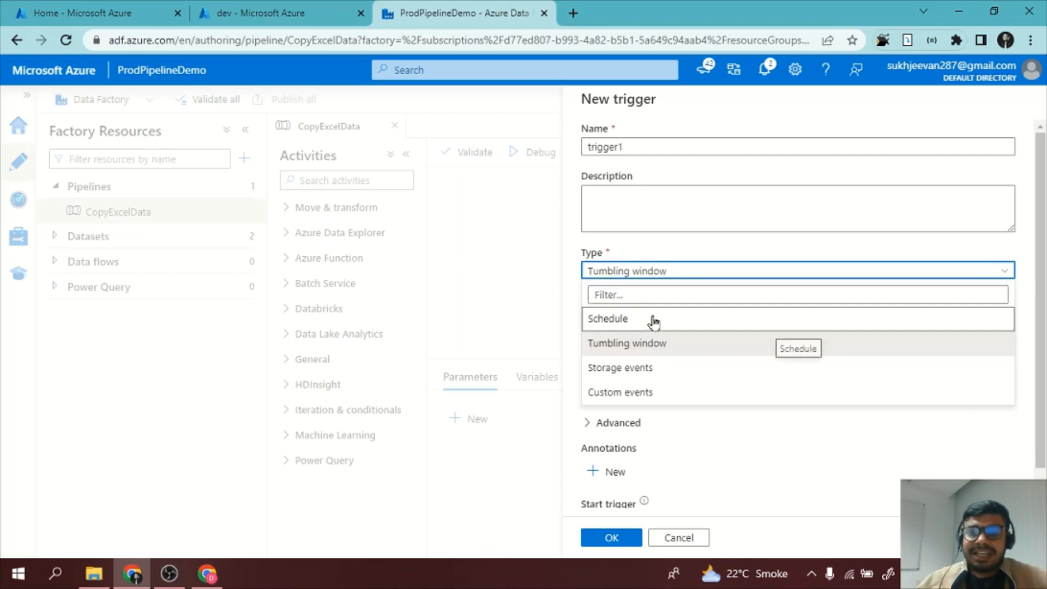
click(654, 319)
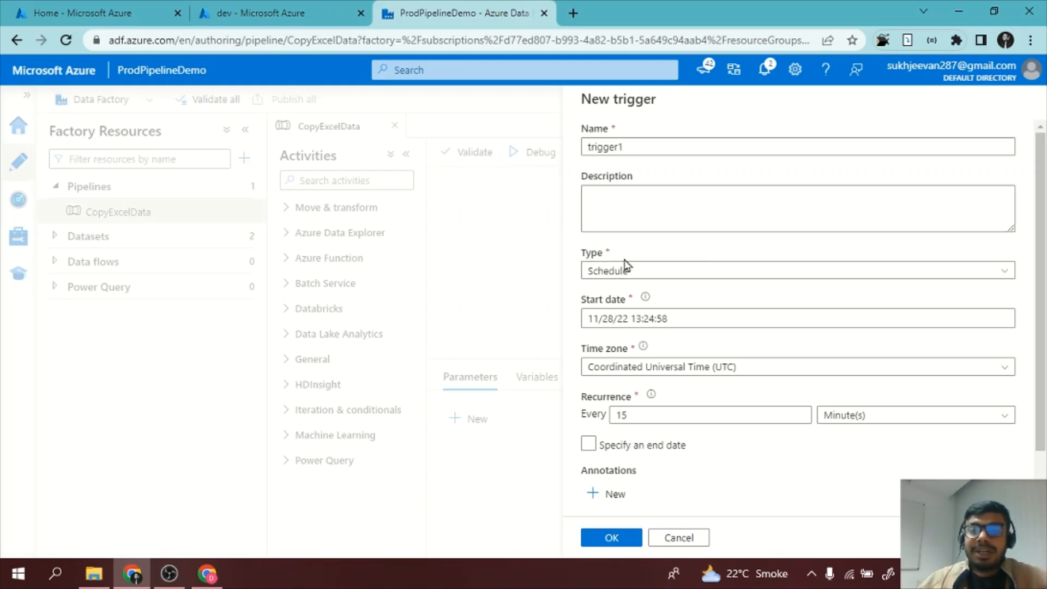
- Set the new trigger's type to Tumbling window and turn off starting the trigger on creation
click(729, 273)
click(708, 351)
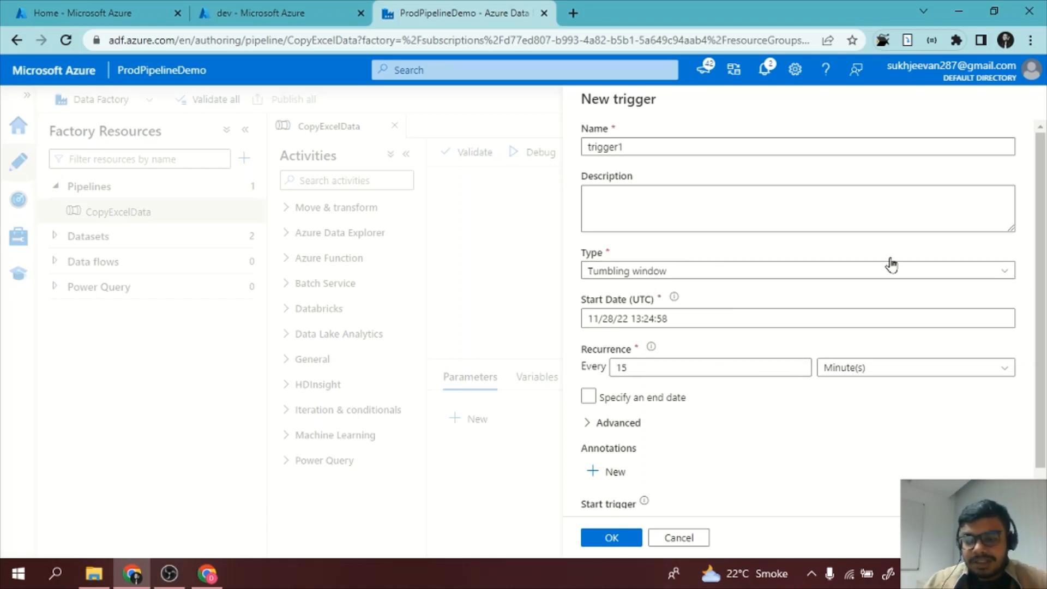
click(680, 278)
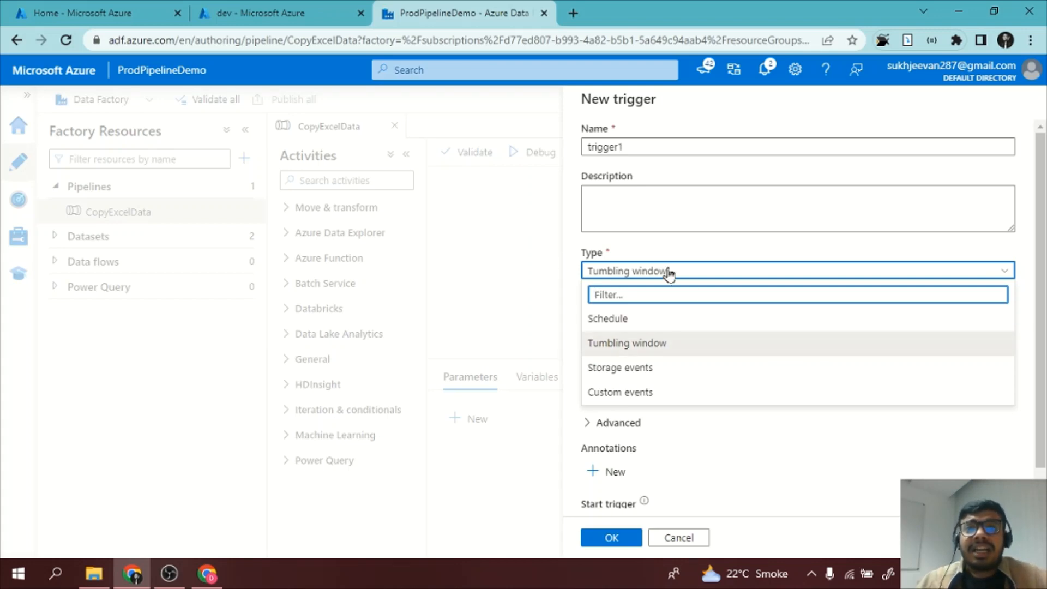
click(634, 346)
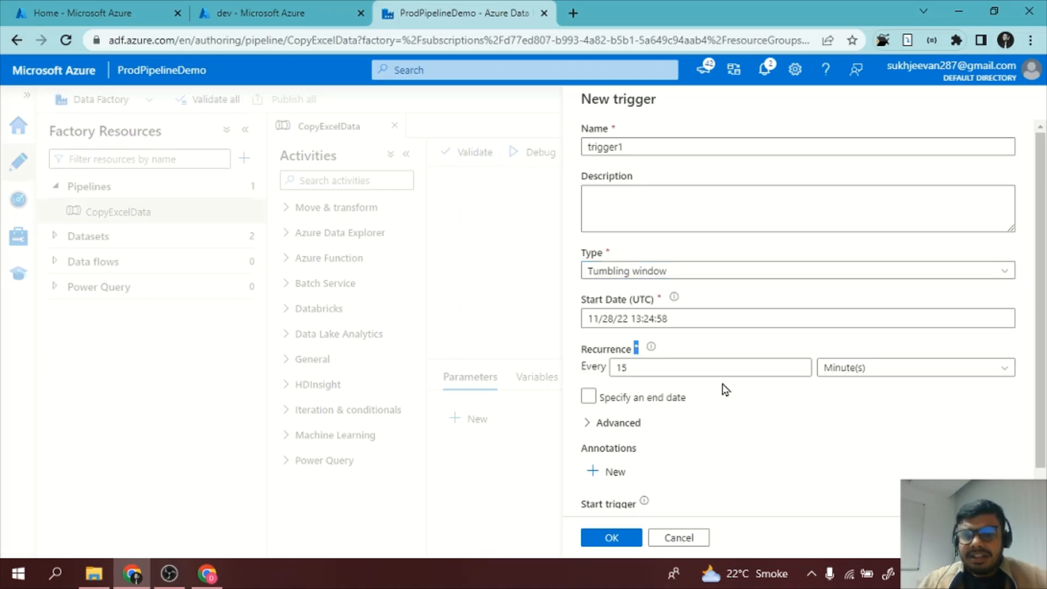
scroll(725, 388, down, 1)
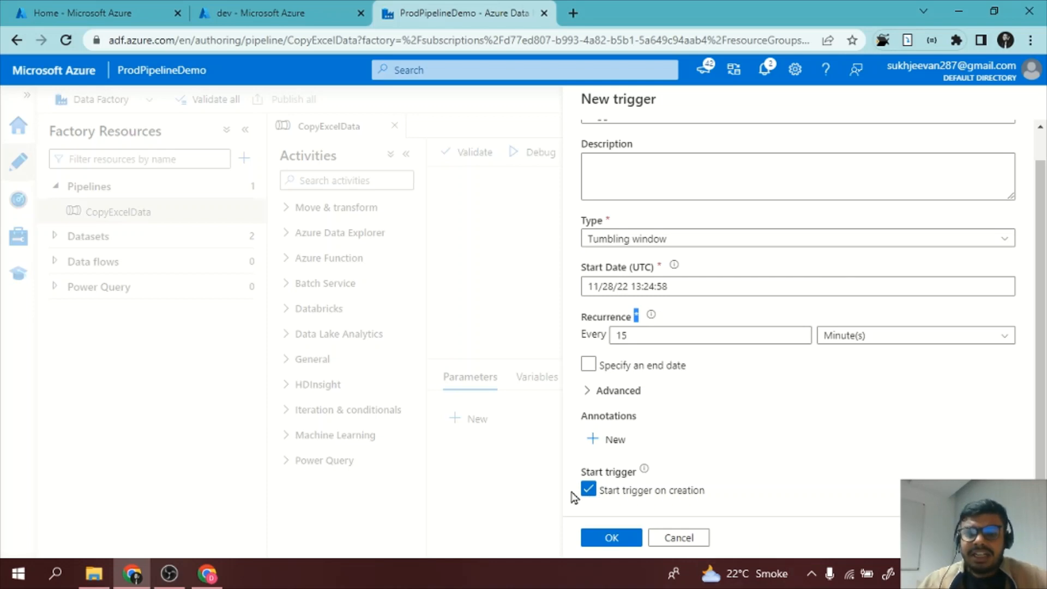
click(592, 494)
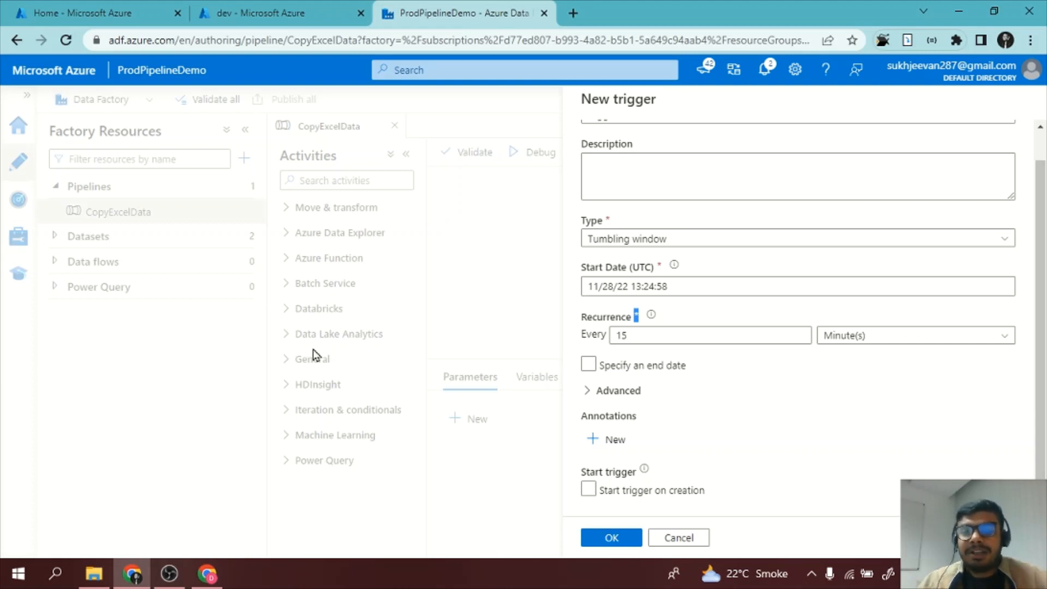
- Change the trigger type to Storage events and choose the Azure for Students subscription
click(750, 245)
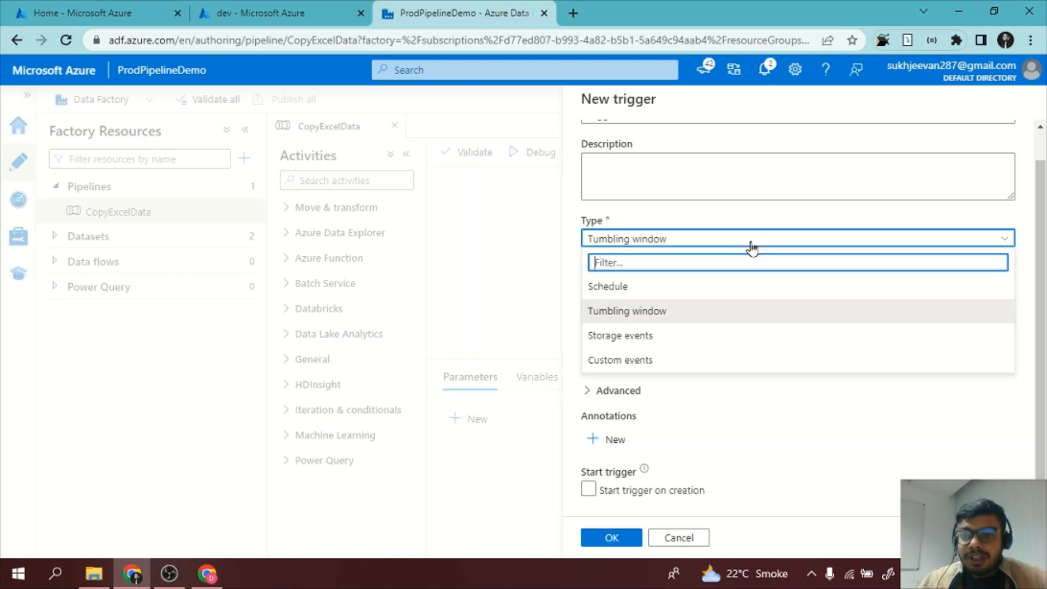
click(670, 335)
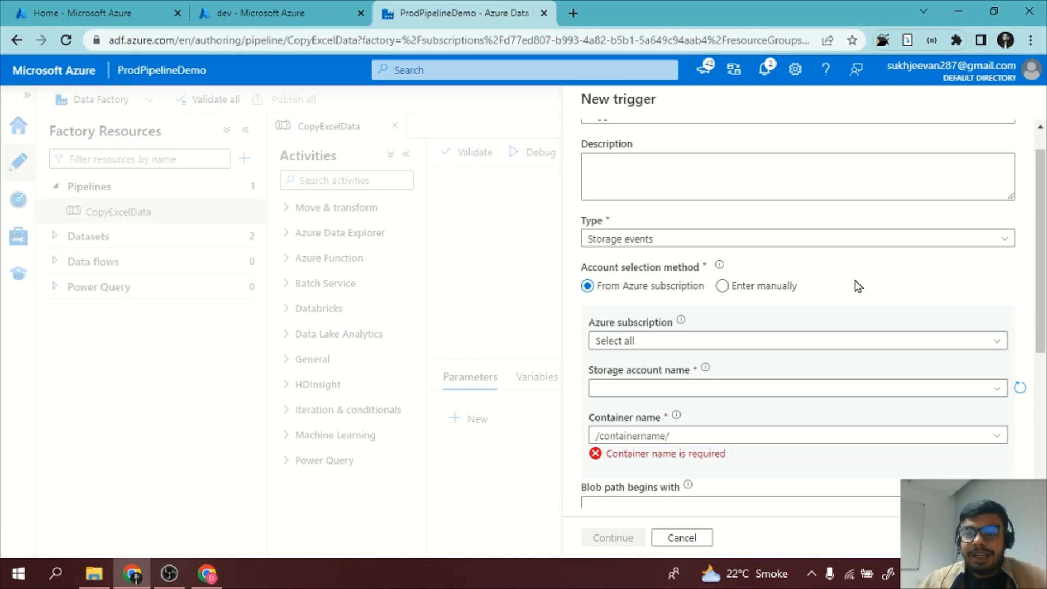
scroll(675, 303, down, 1)
scroll(675, 302, up, 1)
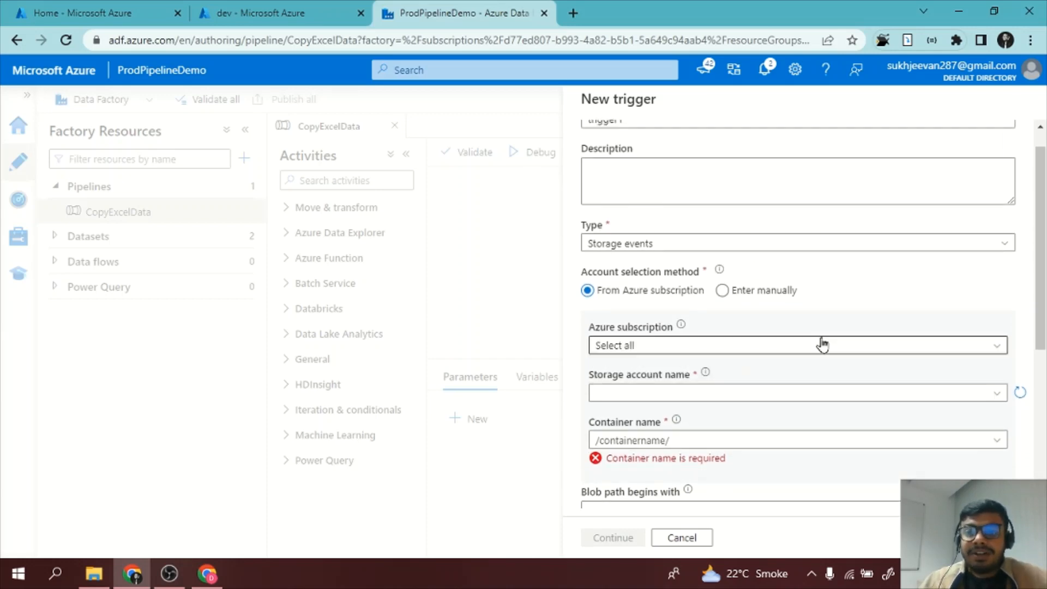
click(764, 348)
click(718, 403)
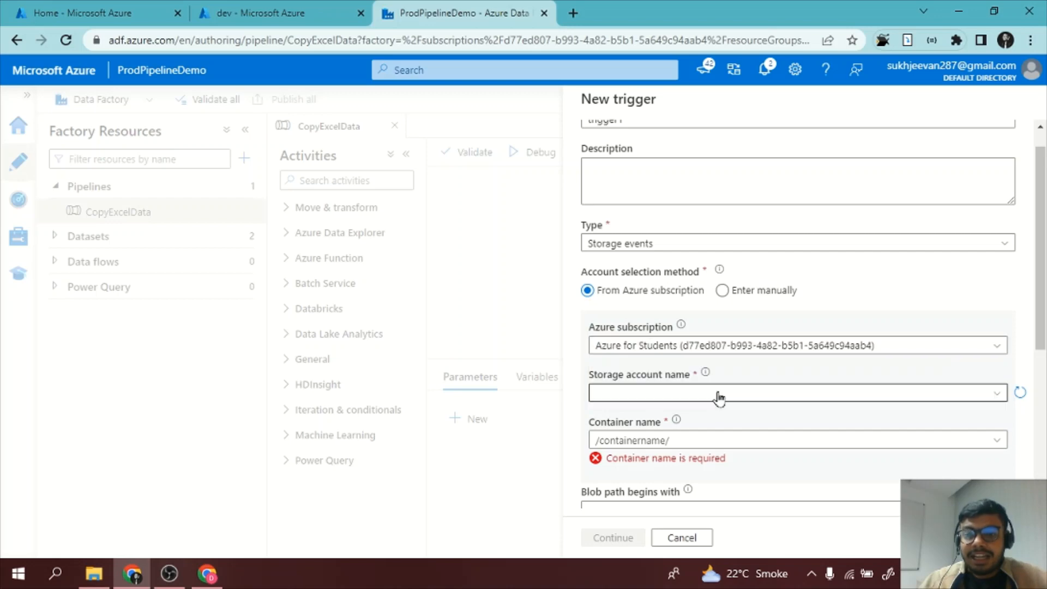
- Choose the storagedemoqa storage account and the dev container for the storage event trigger
click(718, 398)
scroll(719, 397, down, 1)
double_click(725, 317)
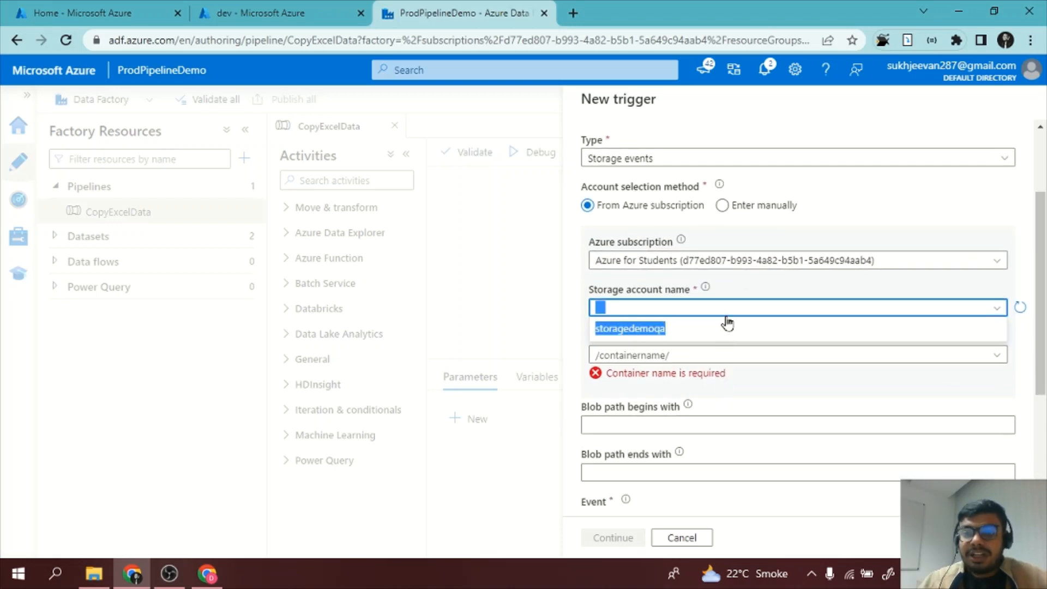
click(650, 330)
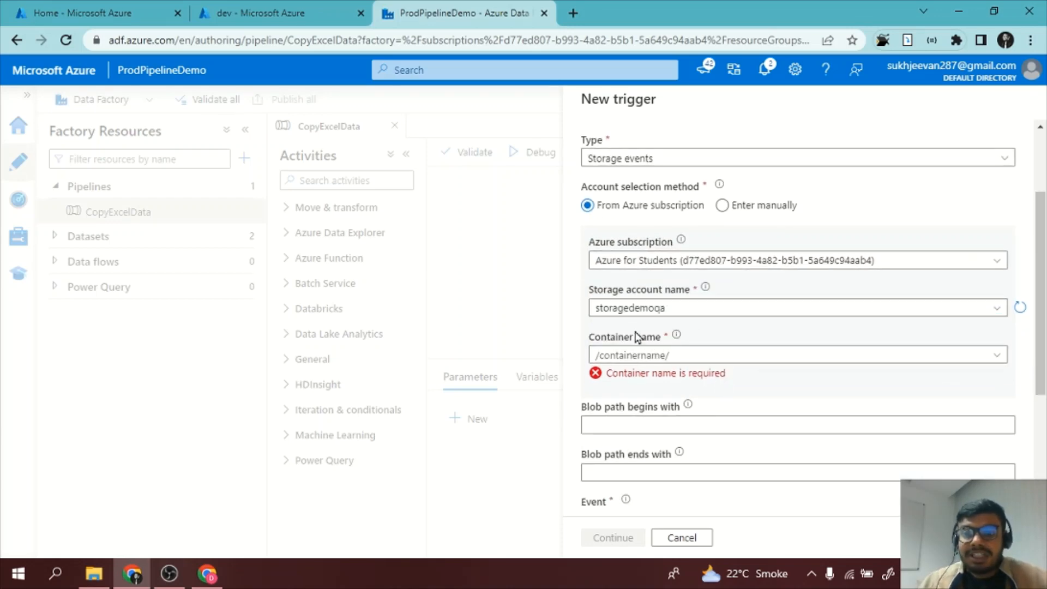
scroll(639, 332, down, 1)
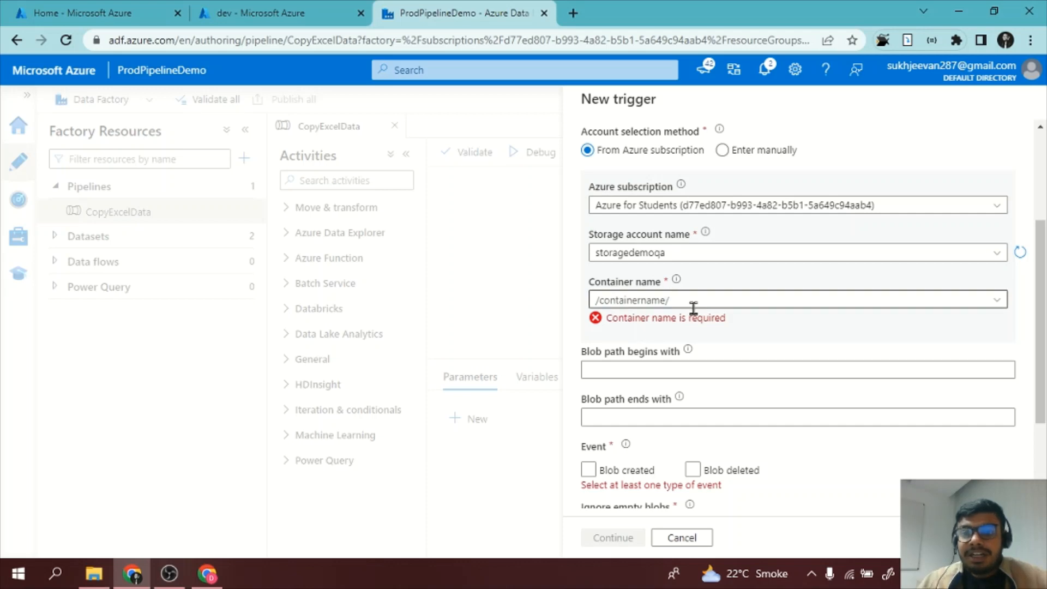
click(997, 301)
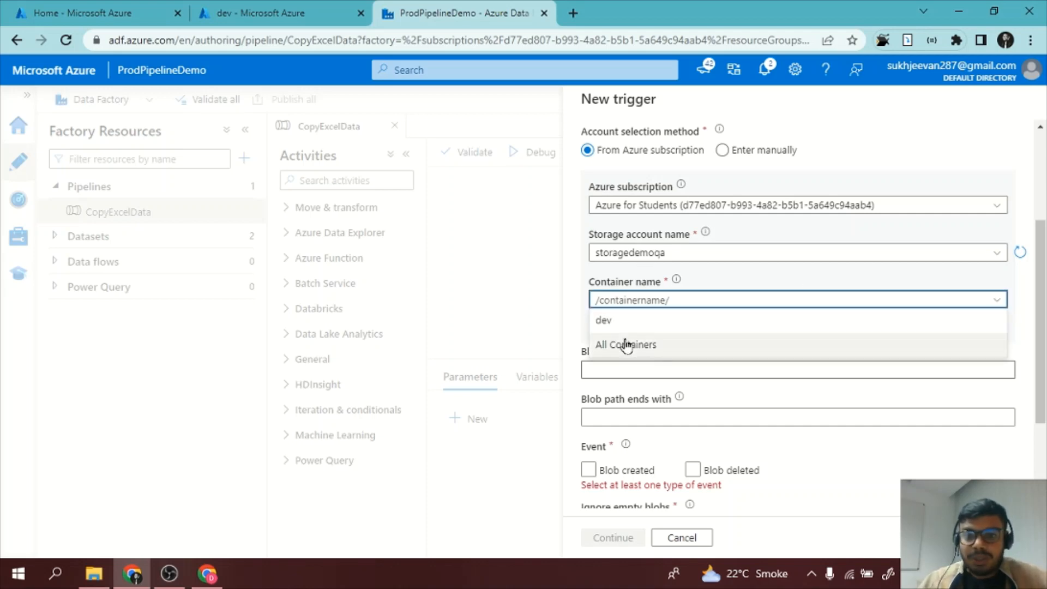
click(627, 325)
- Examine the storage event trigger's blob path filters, blob created and deleted events, and empty-blob option
scroll(654, 372, down, 1)
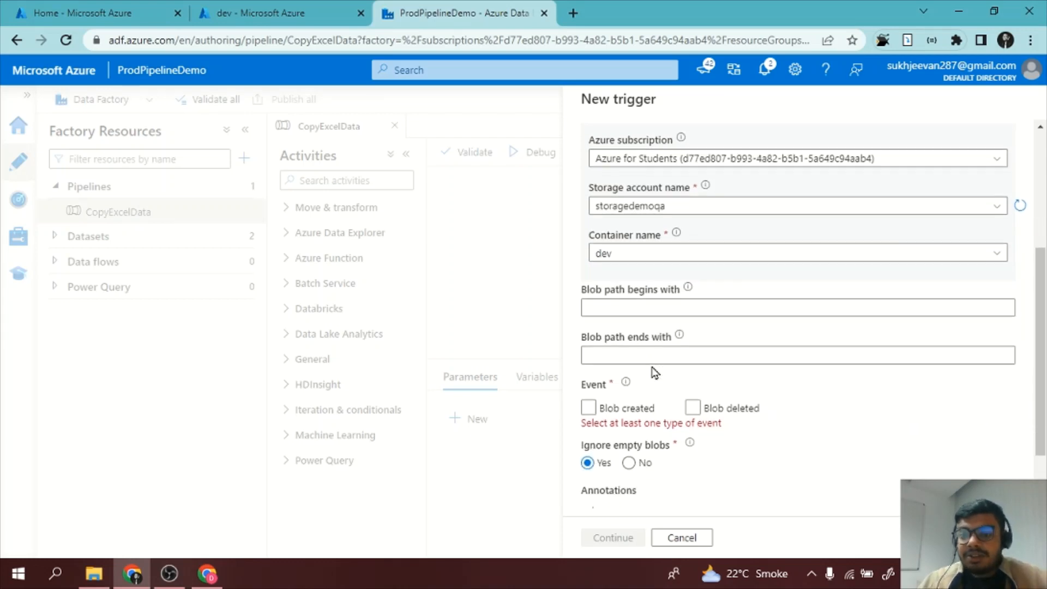
scroll(655, 372, down, 1)
drag(593, 339, 591, 352)
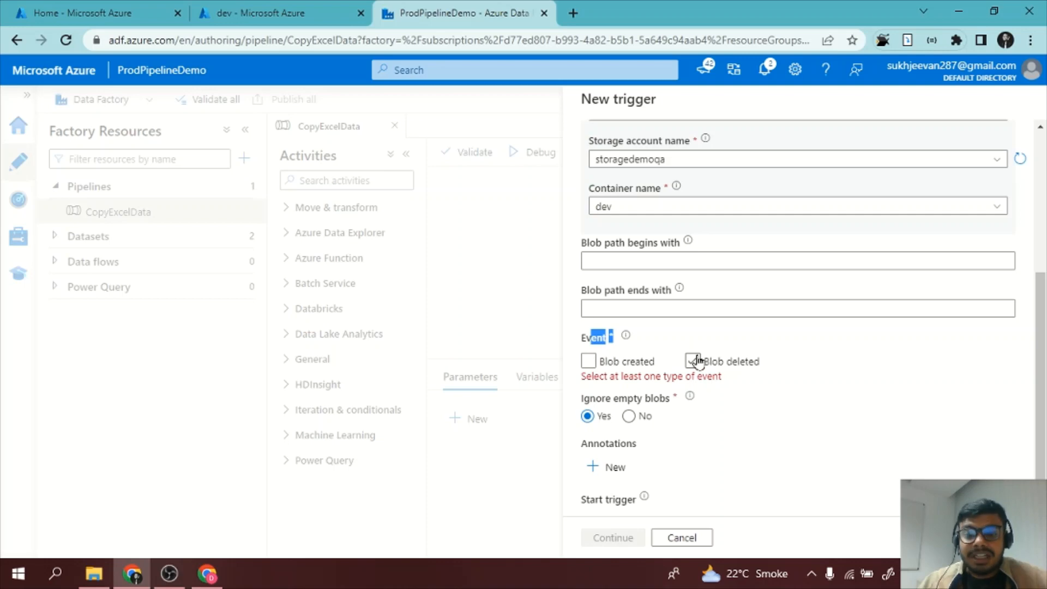
click(673, 345)
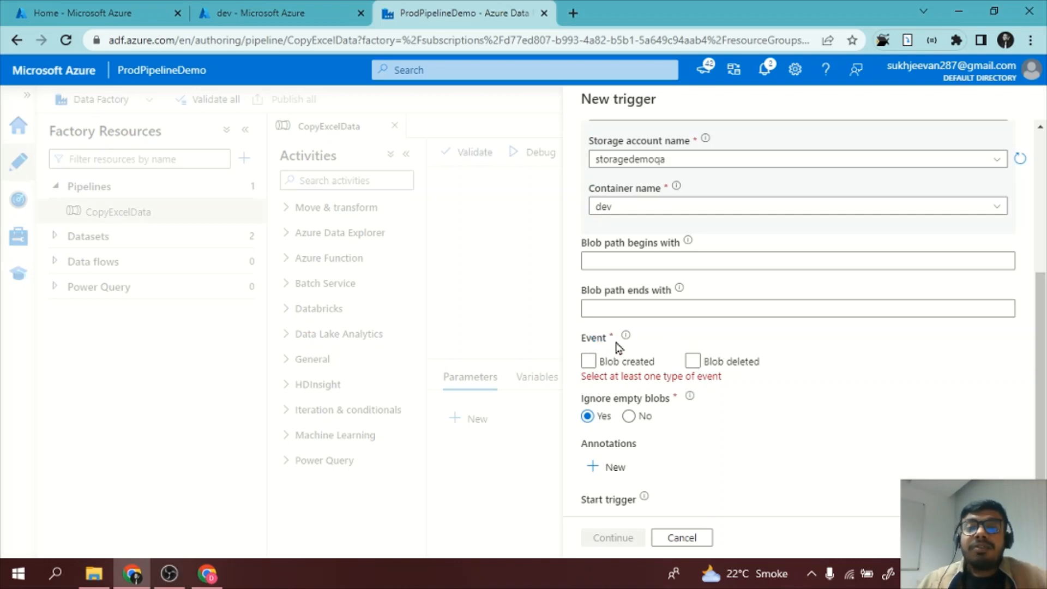
click(594, 366)
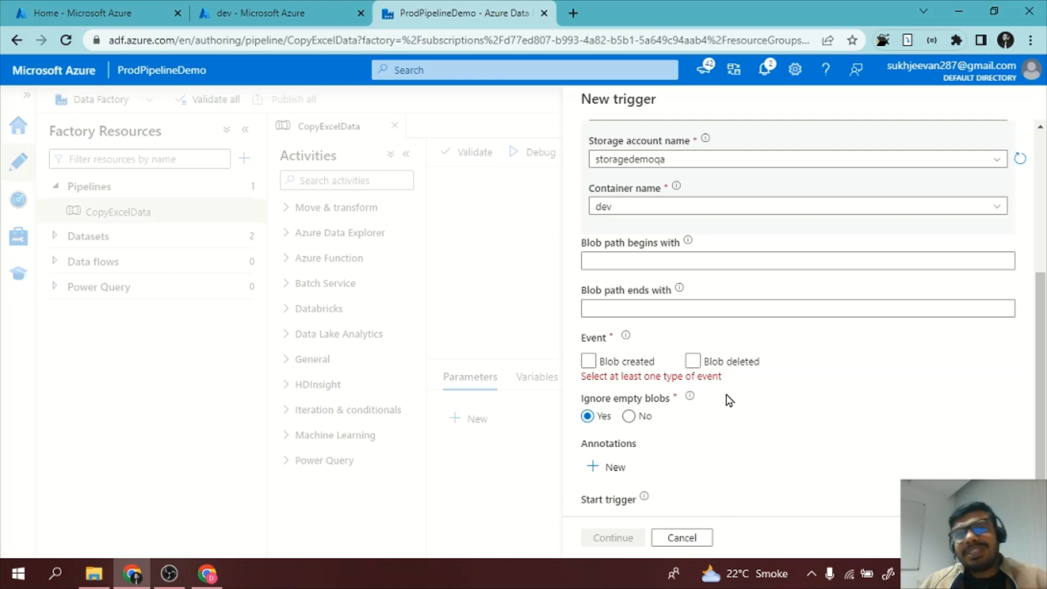
scroll(729, 400, up, 2)
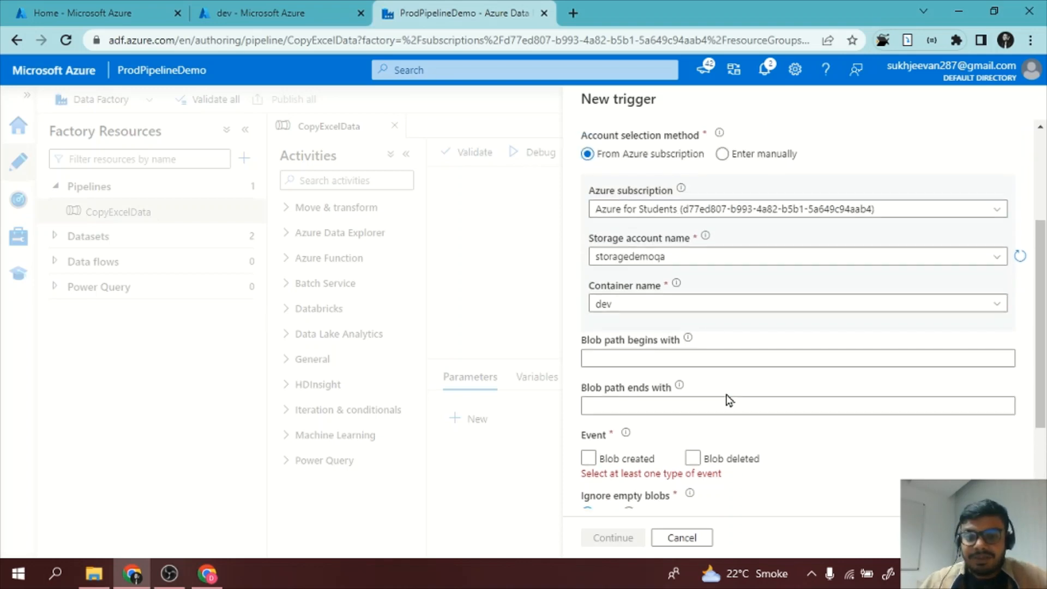
scroll(729, 400, down, 1)
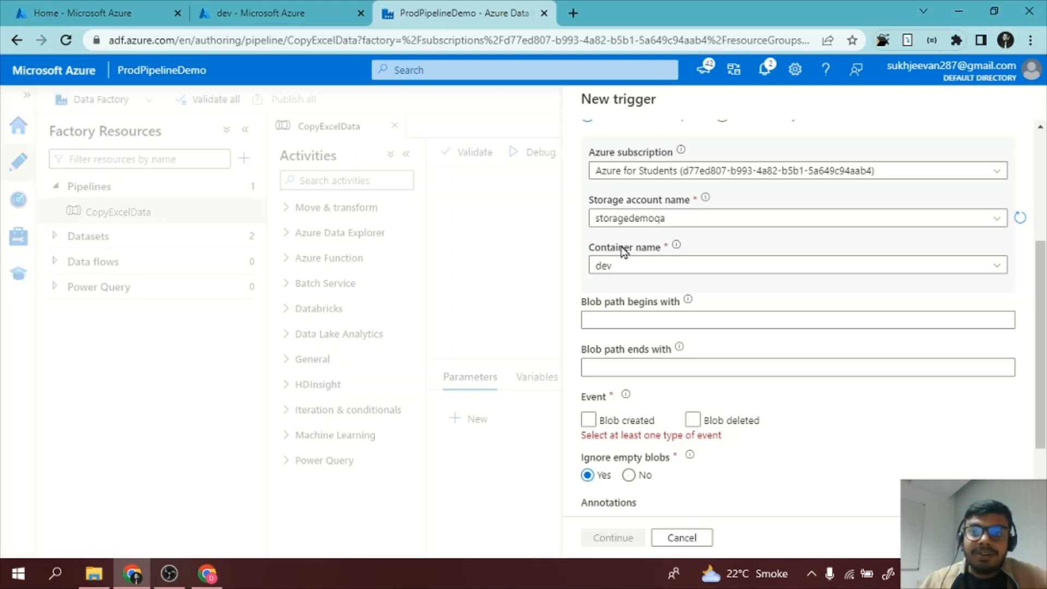
scroll(684, 365, up, 3)
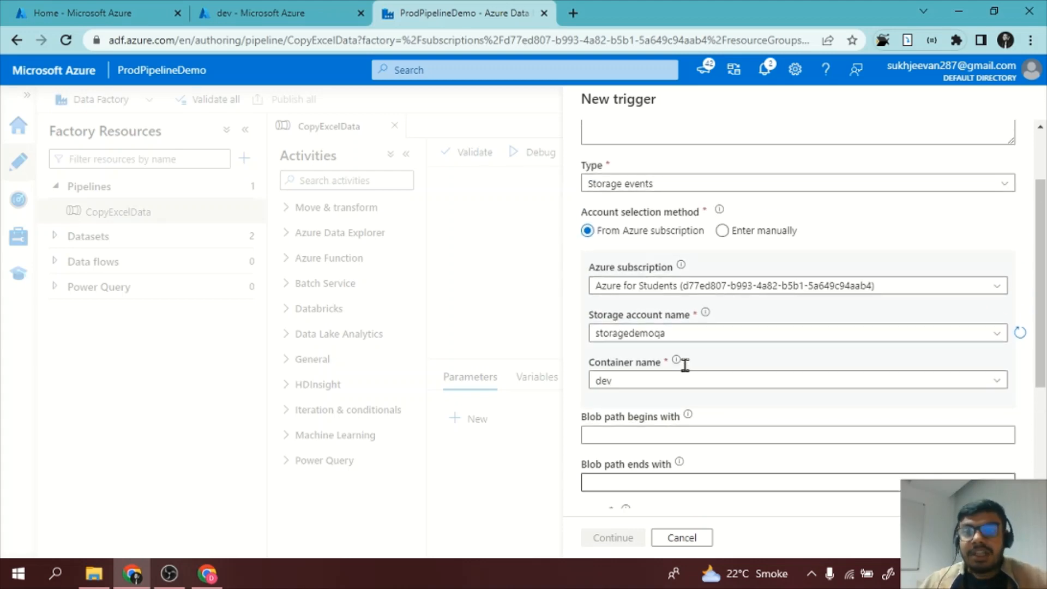
- Set the trigger type to Custom events, check the event grid topic choices, and collapse the subject filters
click(724, 184)
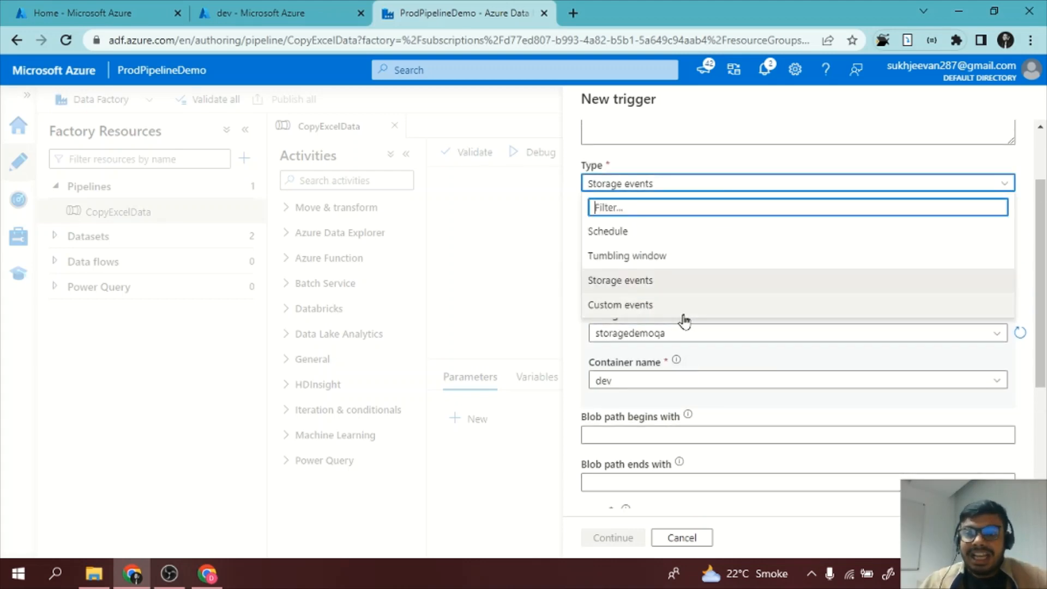
click(682, 304)
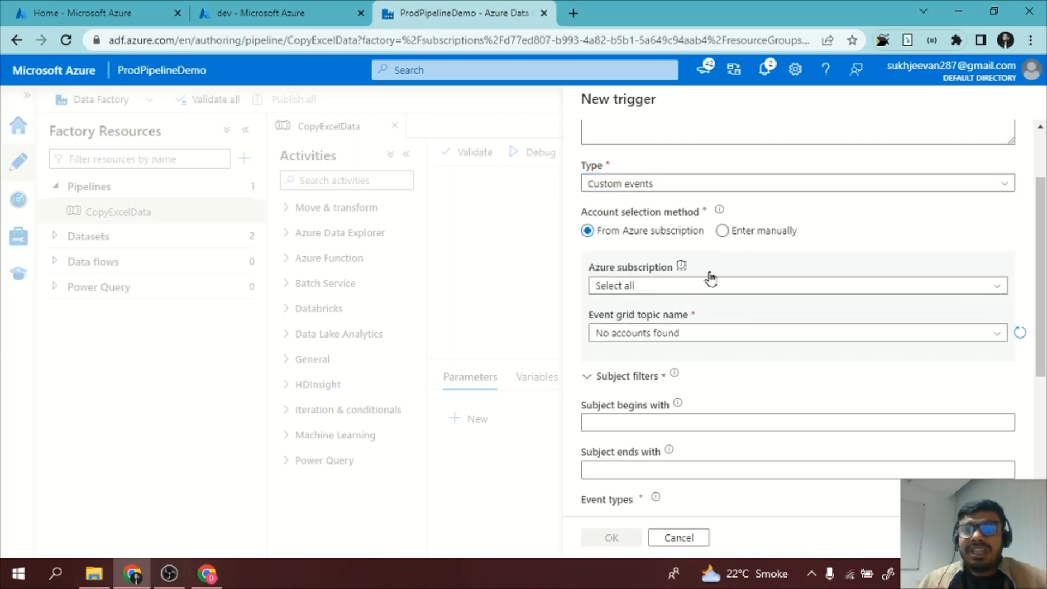
click(683, 336)
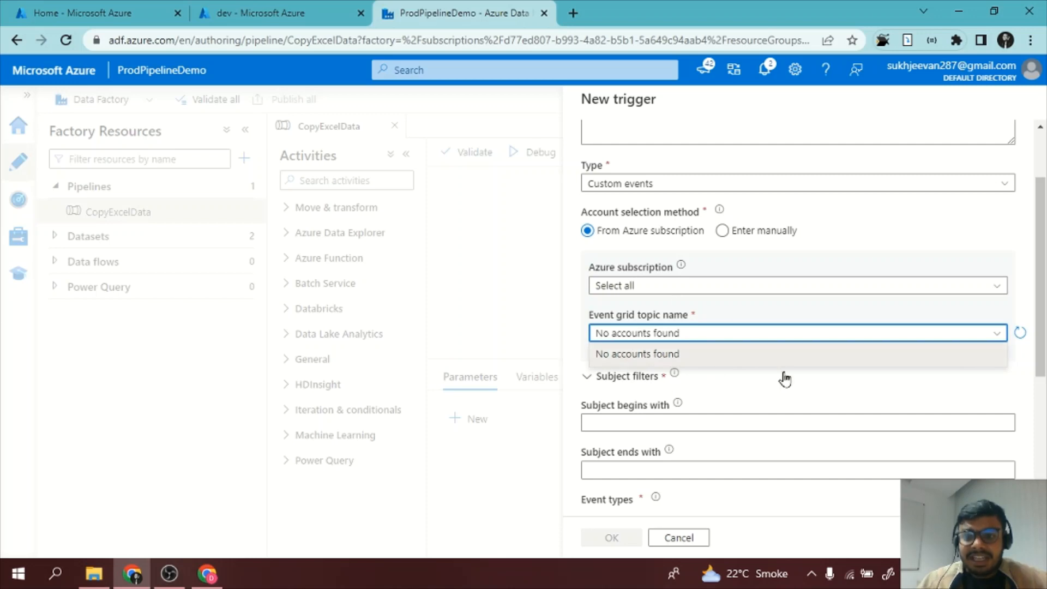
click(850, 385)
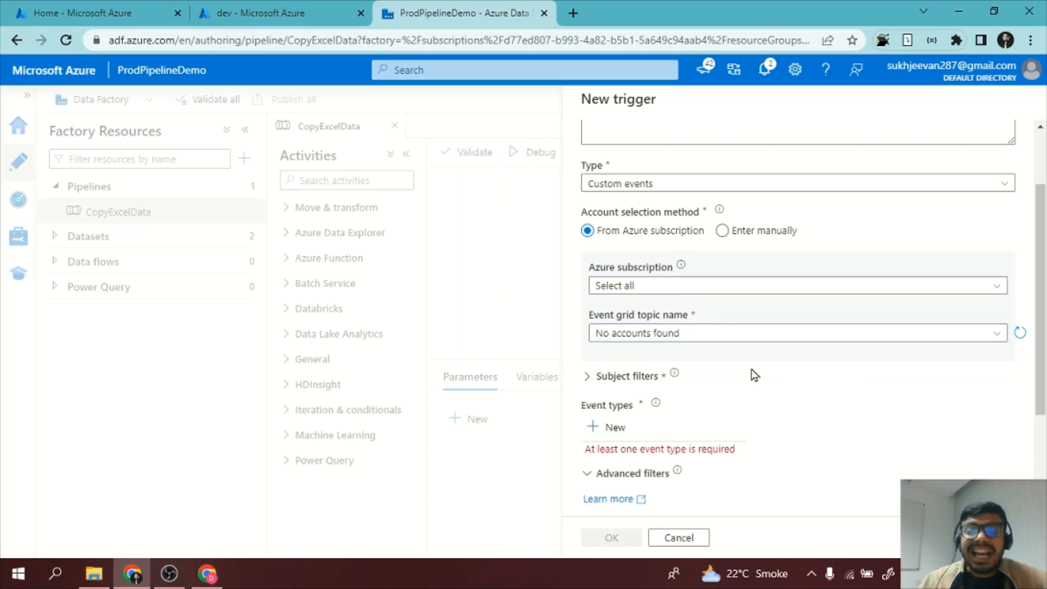
scroll(754, 375, down, 2)
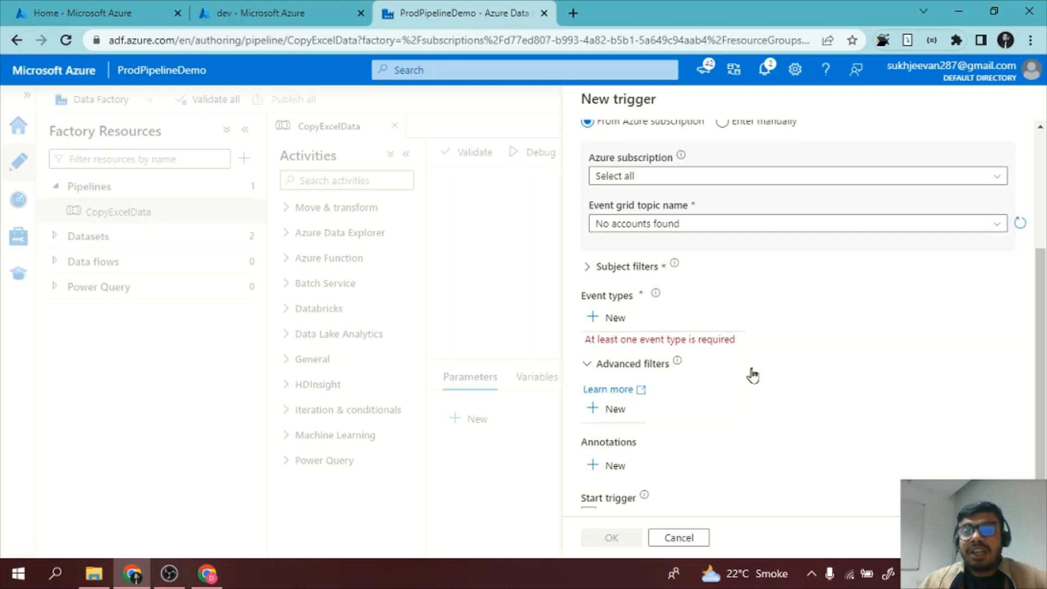
- Cancel the new custom events trigger and discard its unsaved changes
scroll(752, 375, up, 2)
scroll(748, 298, up, 1)
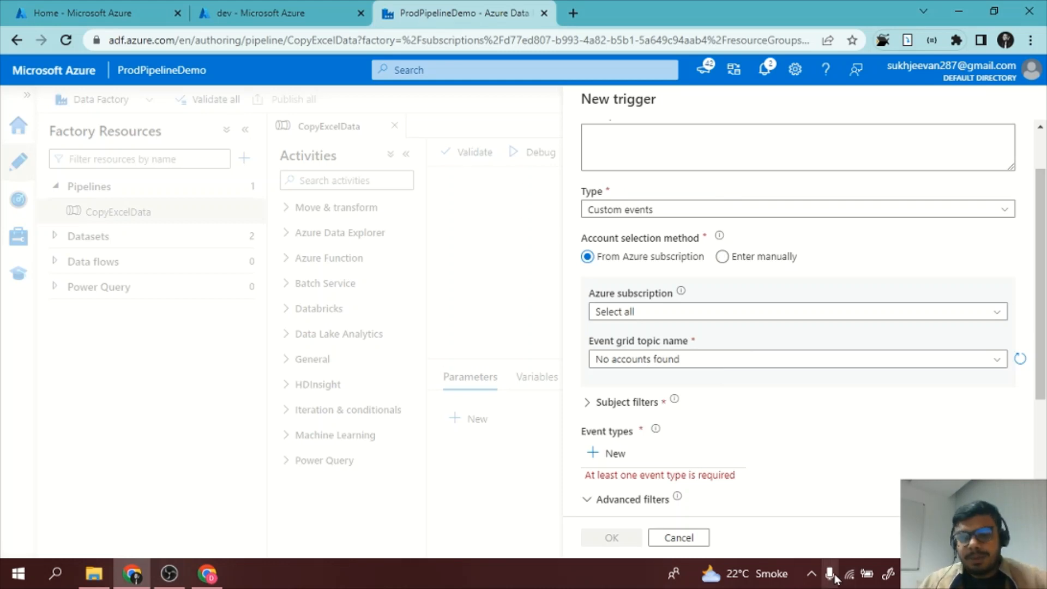
scroll(797, 317, up, 2)
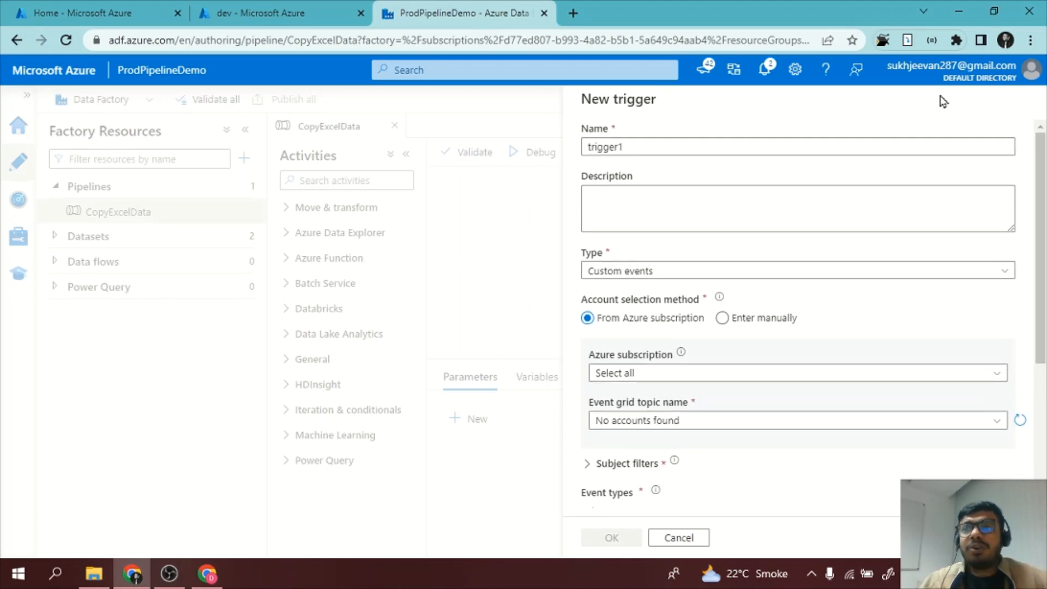
click(678, 539)
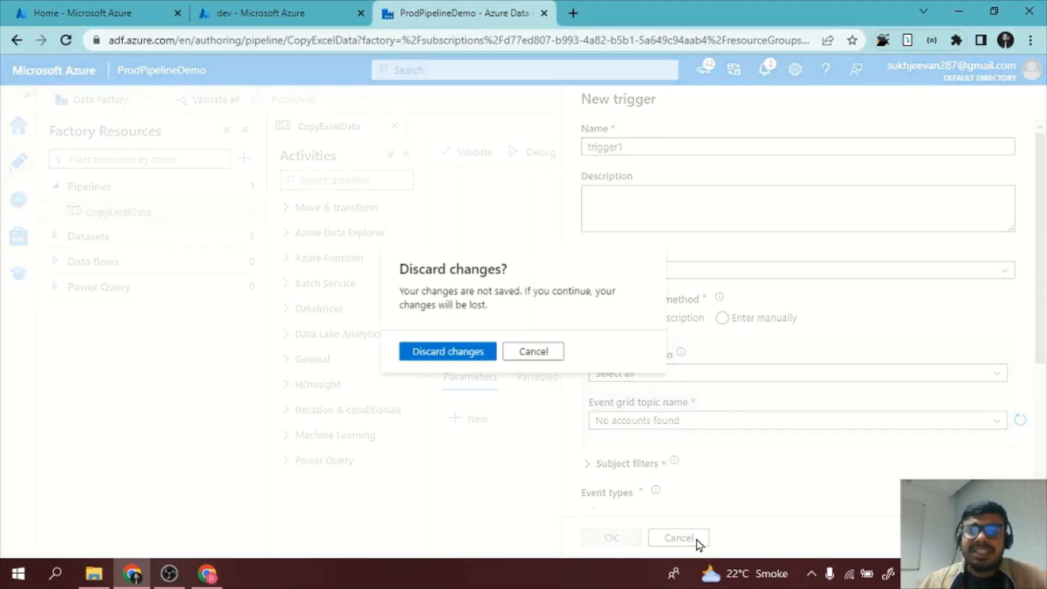
click(486, 352)
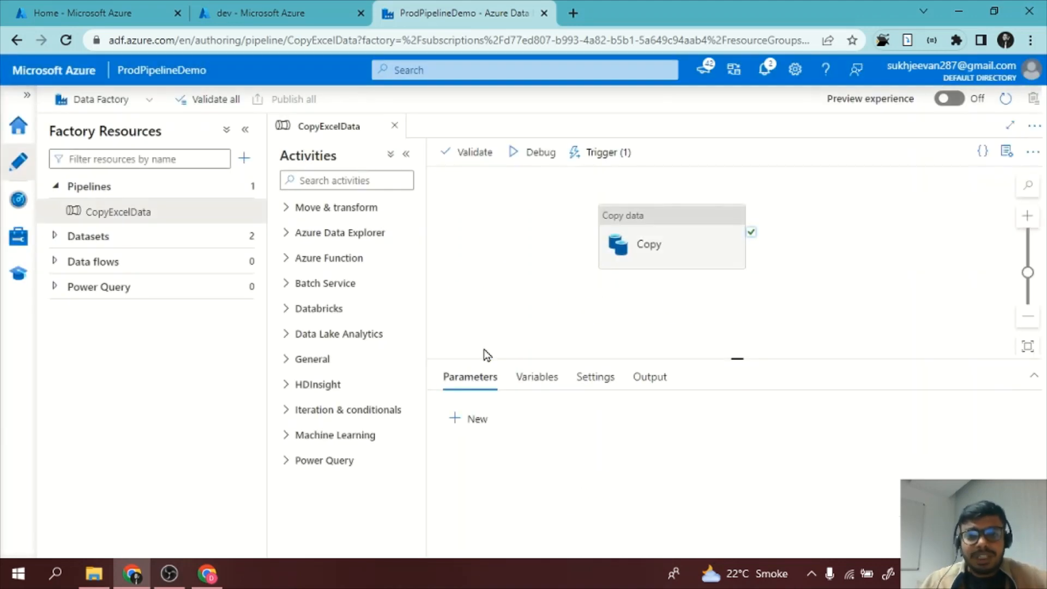
- Review the factory's monitored pipeline runs, checking both the triggered and the debug runs
click(11, 216)
click(109, 168)
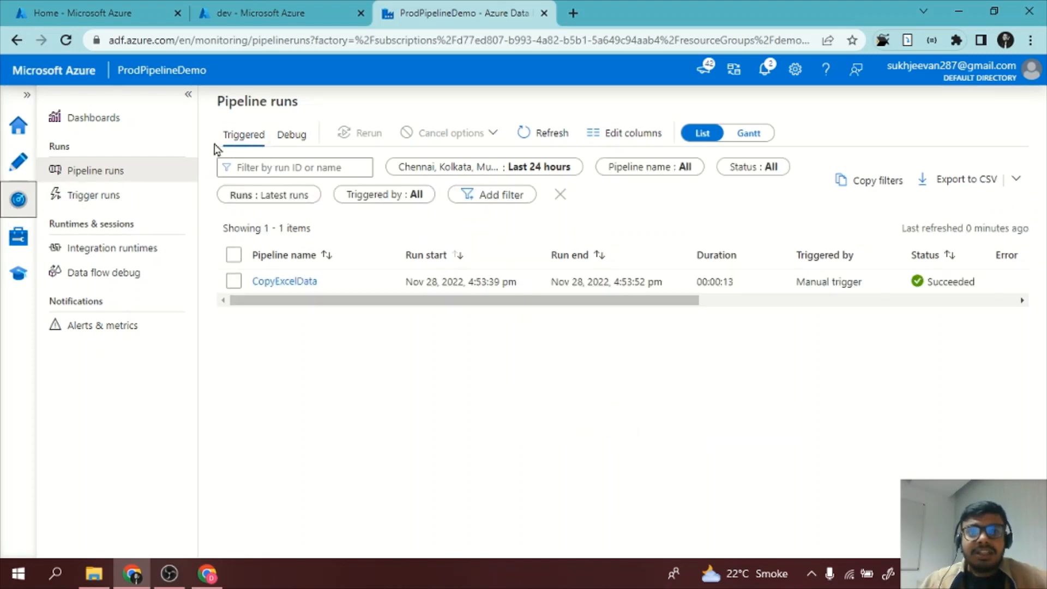
click(297, 136)
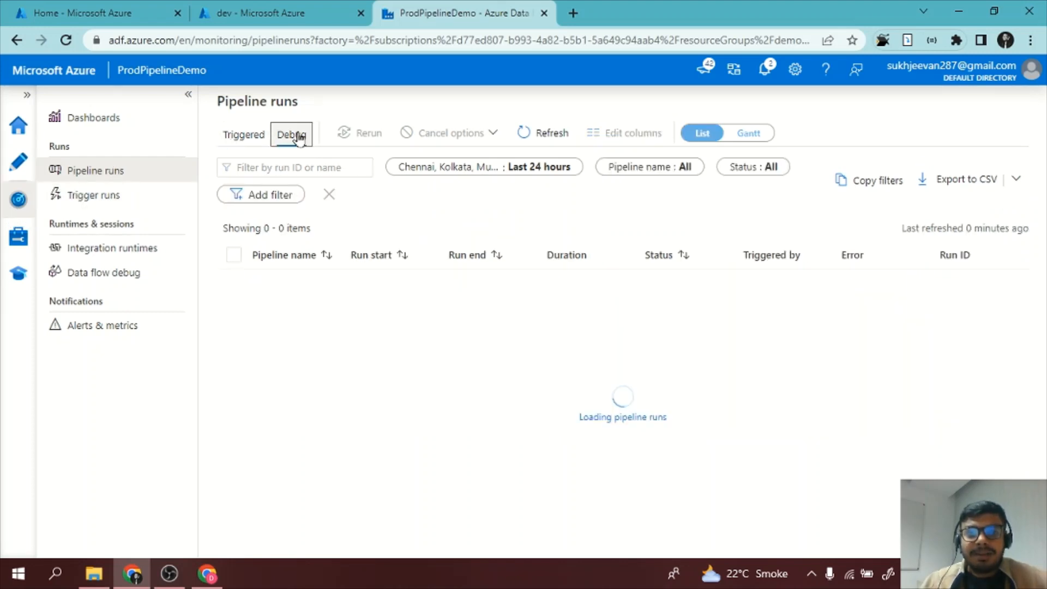
click(237, 143)
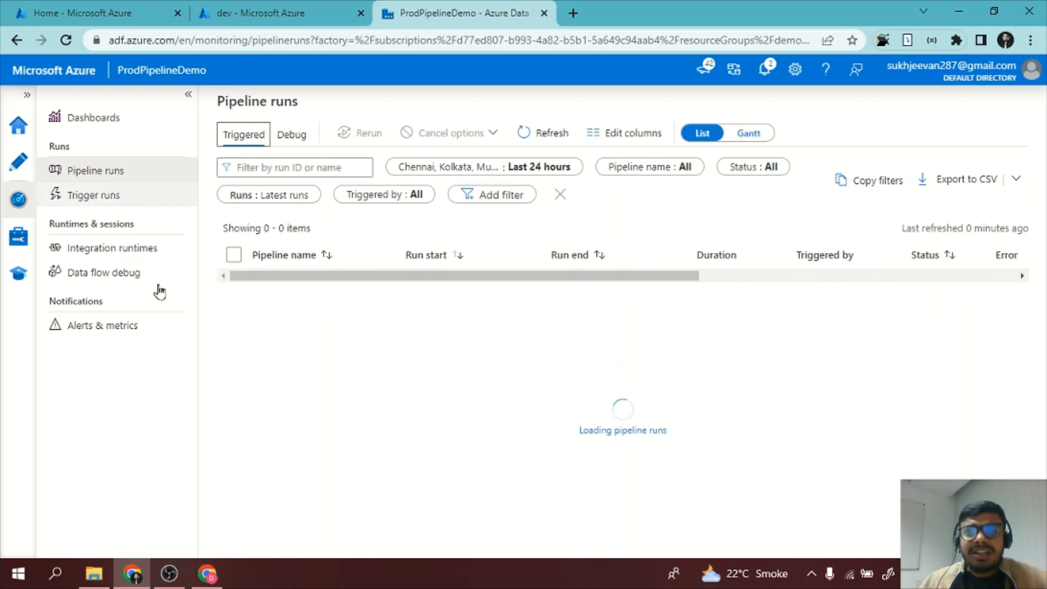
- Stop the ExcelDataCopyTrigger schedule trigger in the factory's trigger management list and publish the change
click(4, 248)
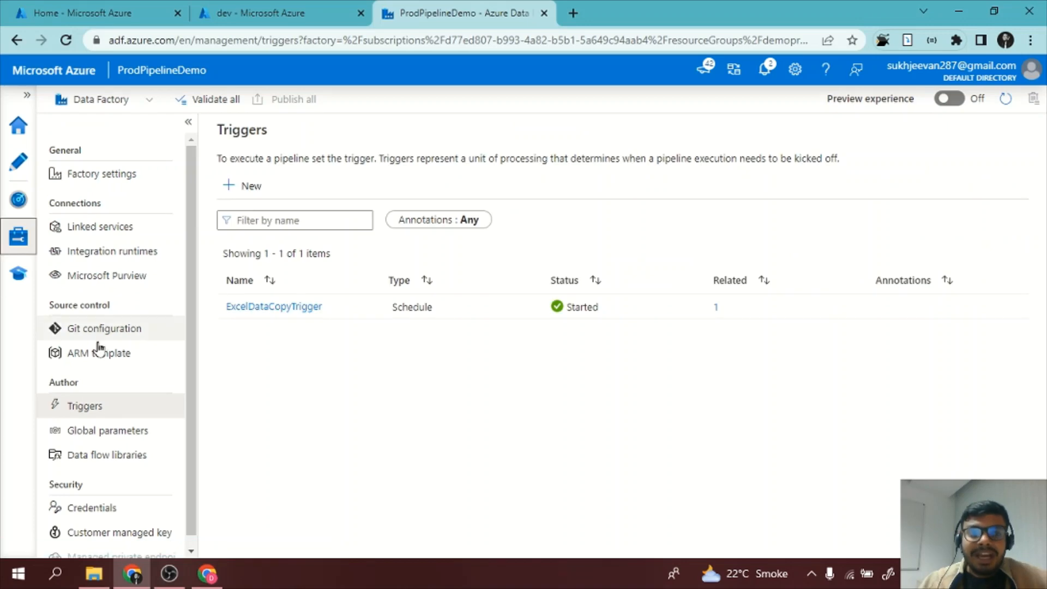
click(90, 410)
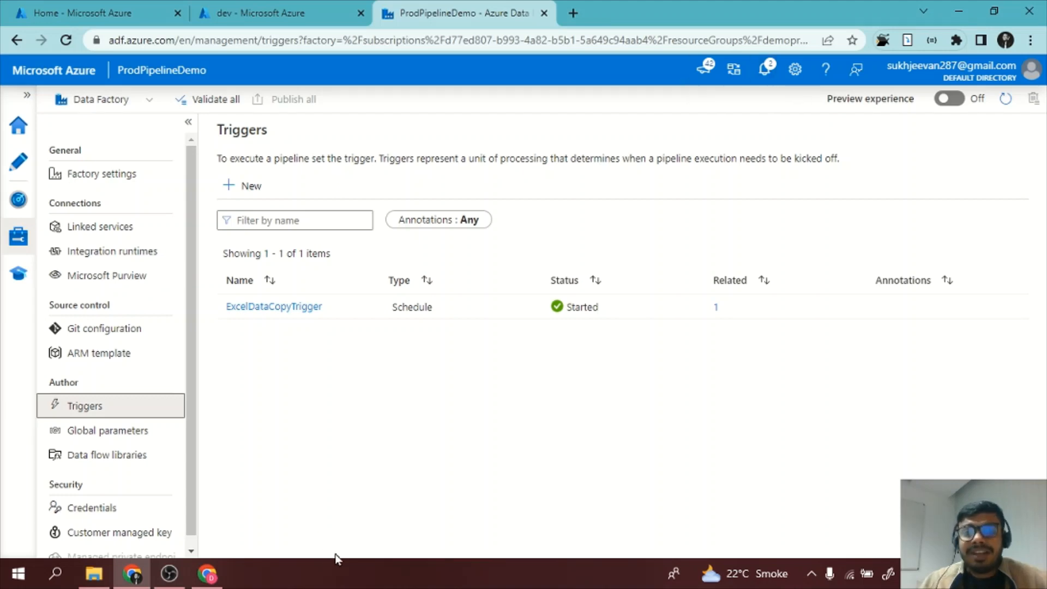
click(317, 307)
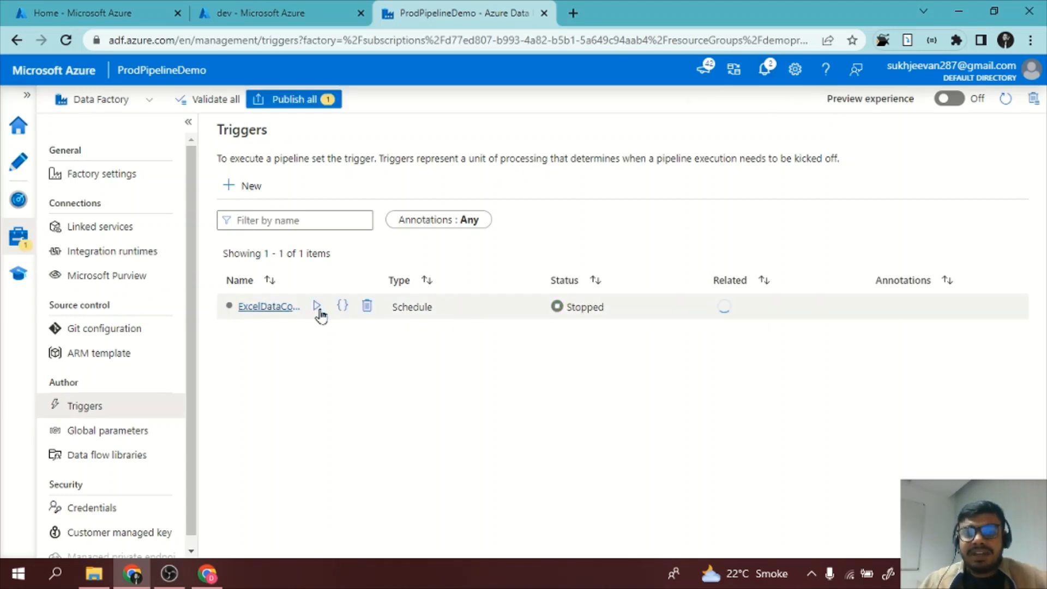
click(331, 103)
click(626, 540)
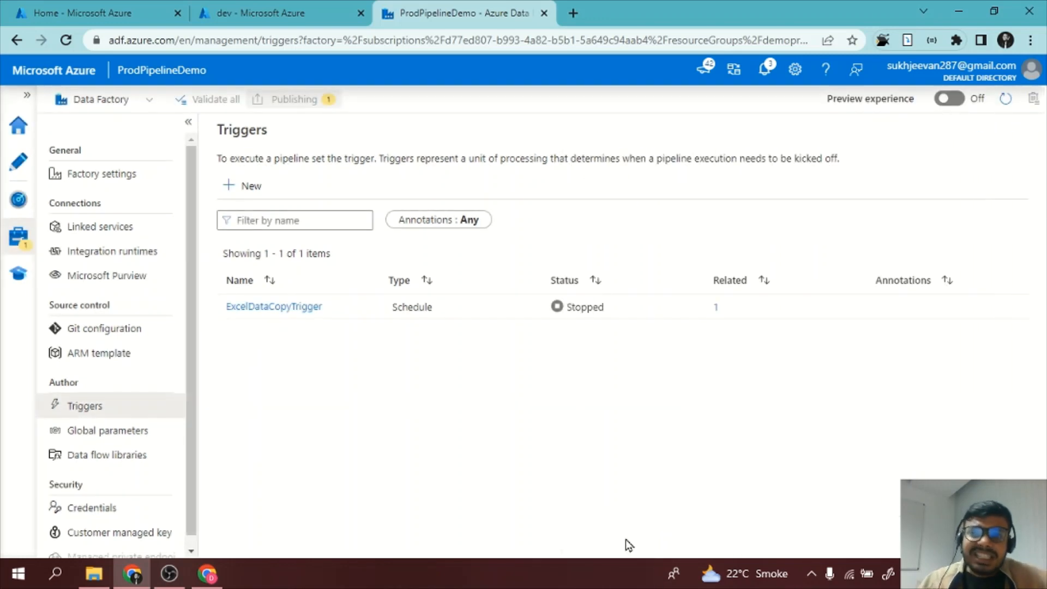